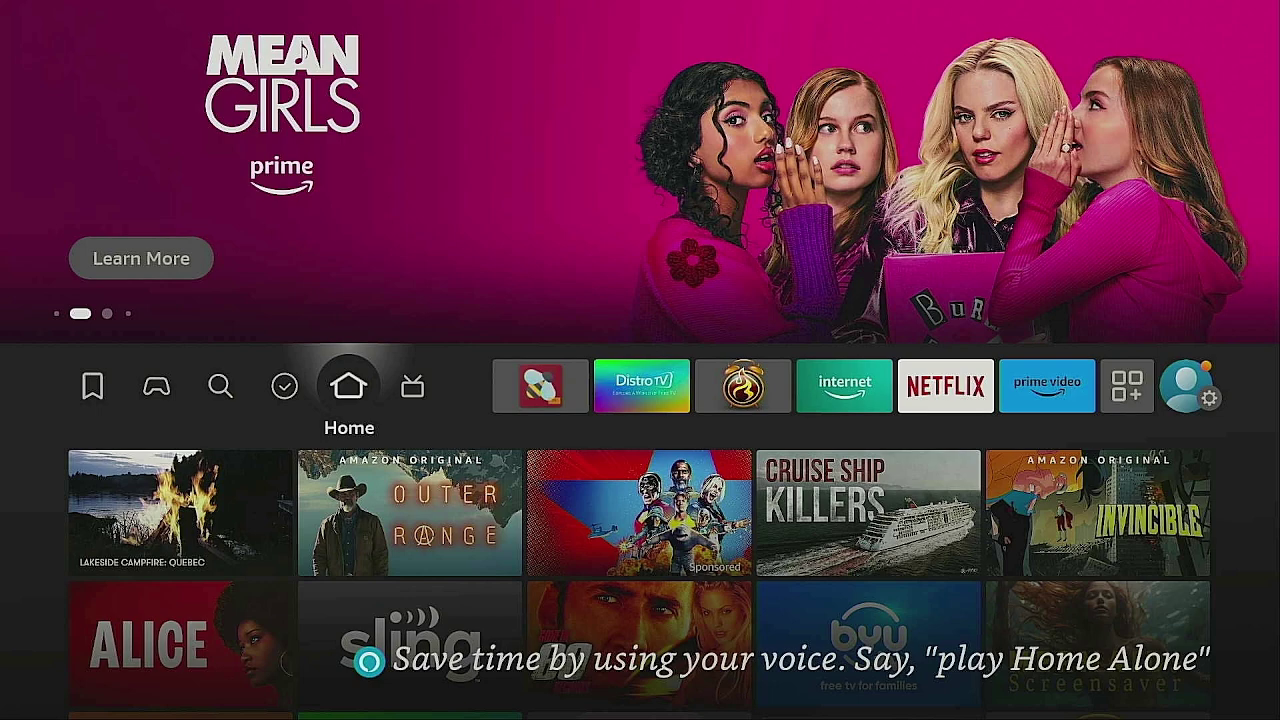
- Load Downloader short code 218330, which redirects to the Time 4 Streamin site at time4streamin.com
{"action": "key", "text": "Right"}
{"action": "key", "text": "Right"}
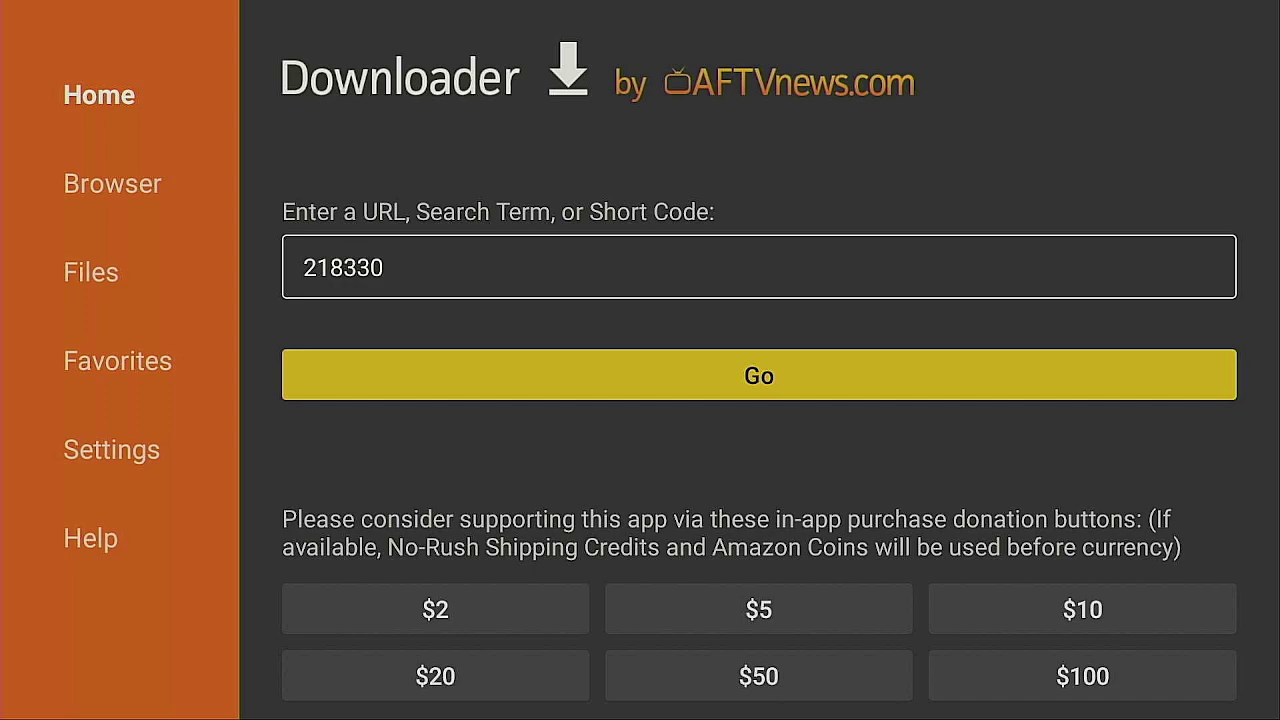
{"action": "key", "text": "Return"}
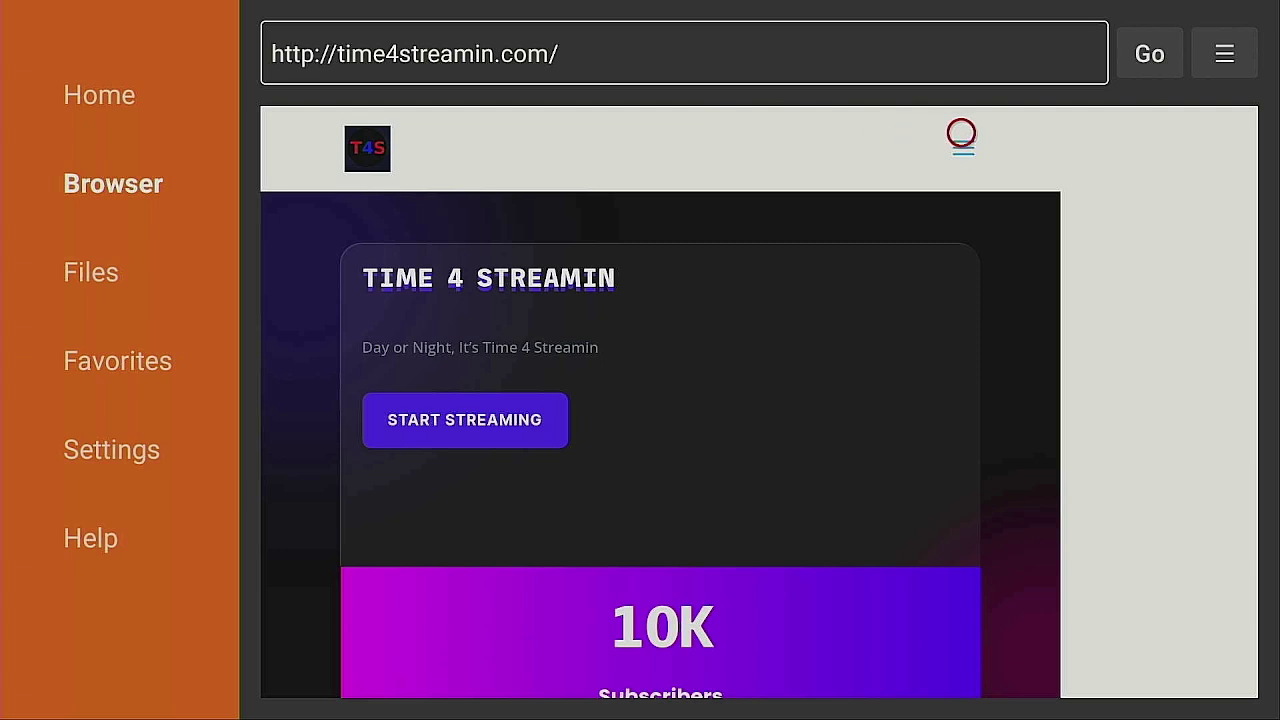
- Go to the time4streamin.com Downloads page through the site's hamburger menu
{"action": "left_click", "coordinate": [961, 133]}
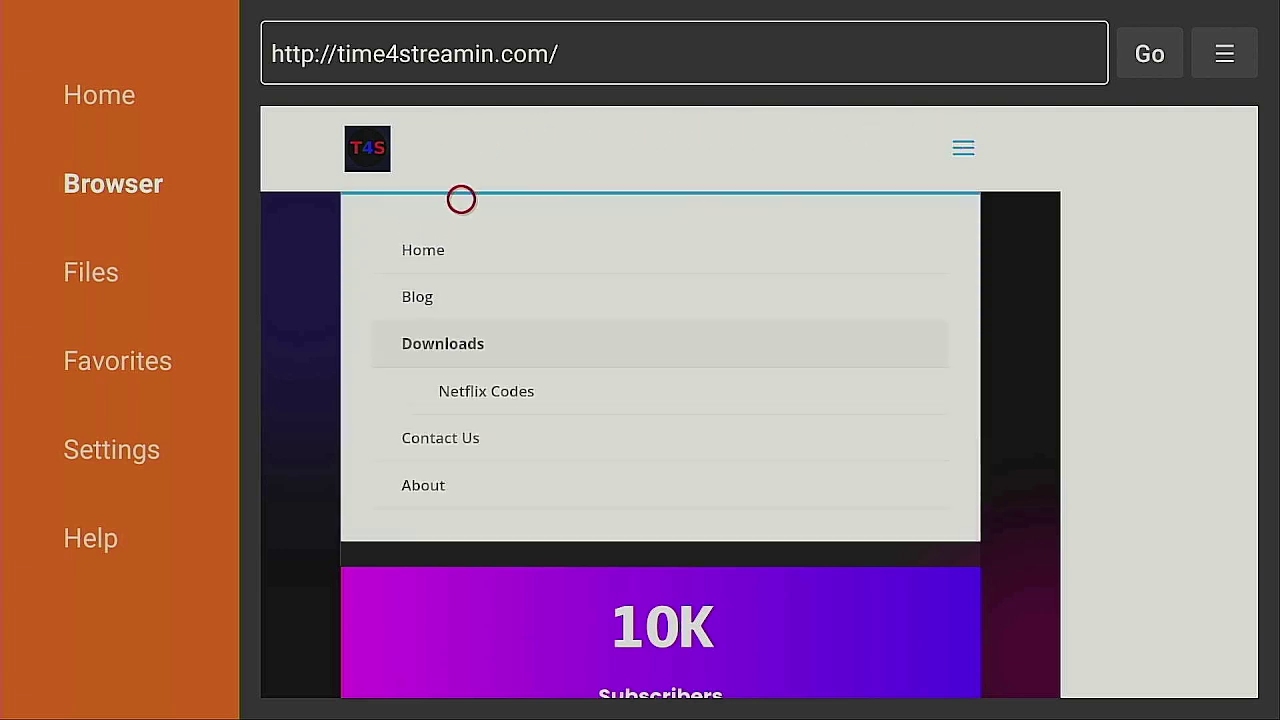
{"action": "left_click", "coordinate": [461, 332]}
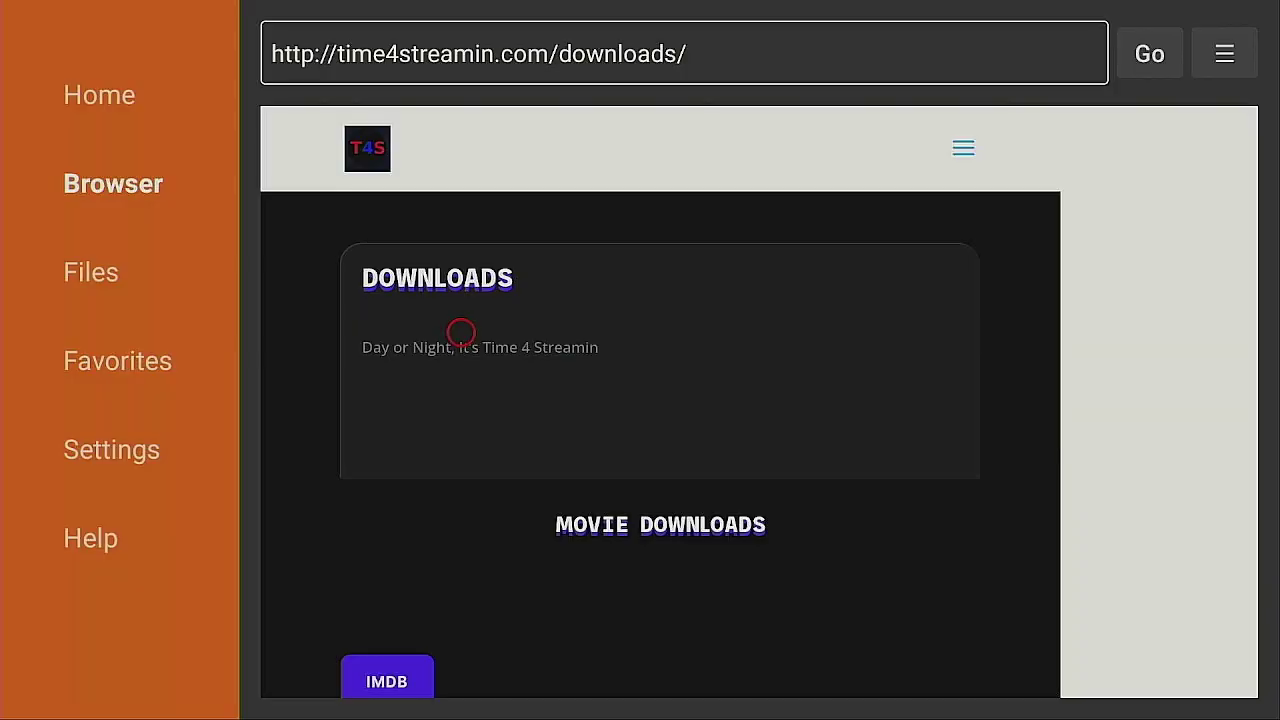
- Scroll the Downloads page to the Ad Blocker Downloads section listing AdGuard and Blokada
{"action": "scroll", "coordinate": [461, 670], "scroll_direction": "down", "scroll_amount": 3}
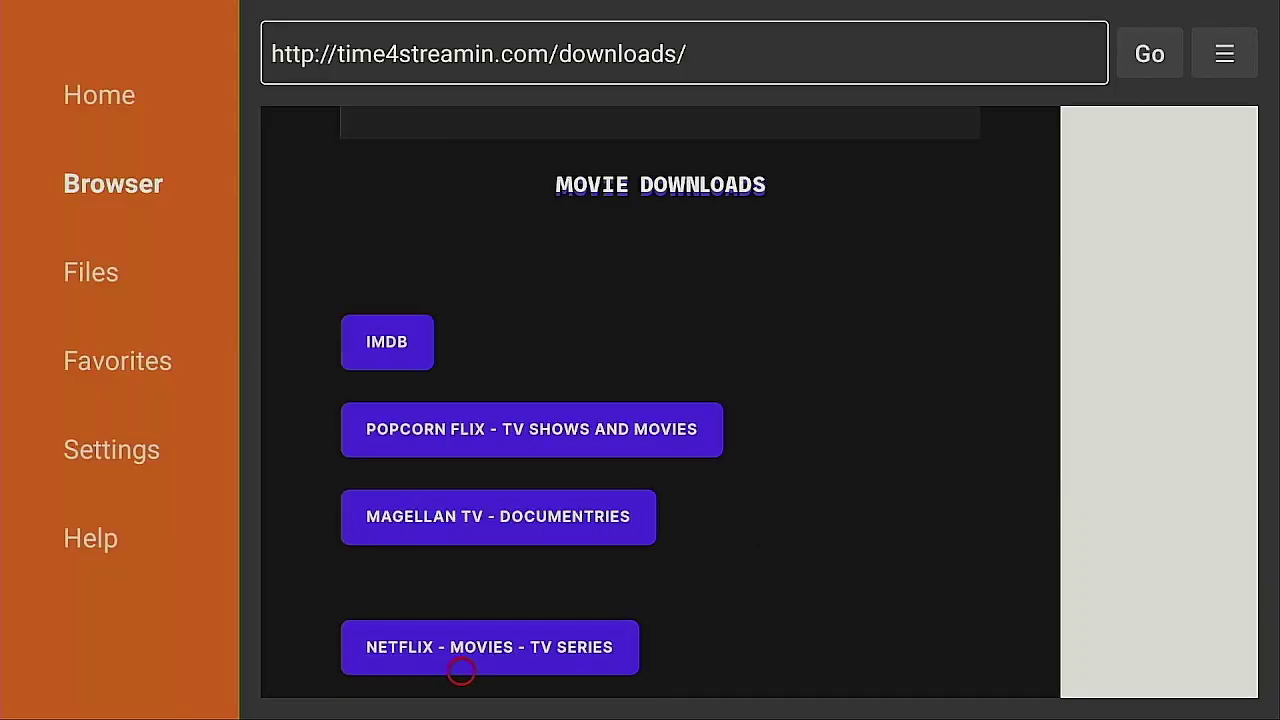
{"action": "scroll", "coordinate": [461, 670], "scroll_direction": "down", "scroll_amount": 3}
{"action": "scroll", "coordinate": [461, 670], "scroll_direction": "down", "scroll_amount": 7}
{"action": "scroll", "coordinate": [461, 670], "scroll_direction": "down", "scroll_amount": 9}
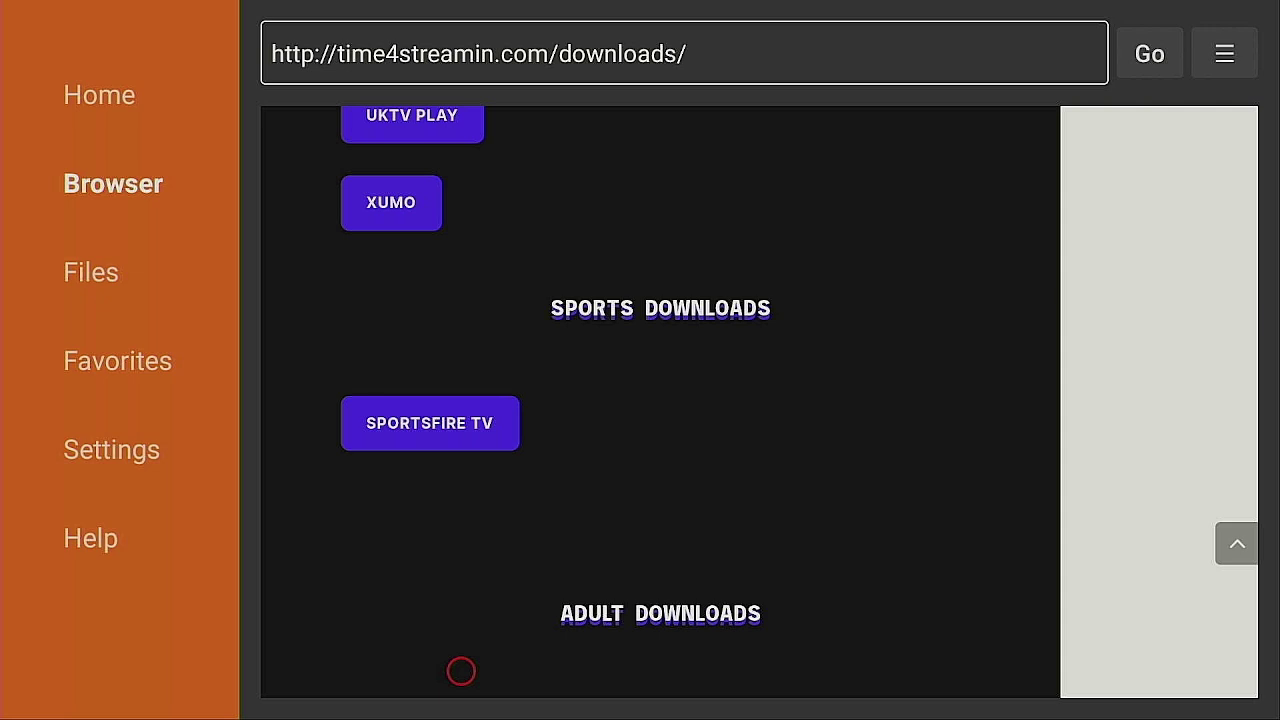
{"action": "scroll", "coordinate": [461, 670], "scroll_direction": "down", "scroll_amount": 4}
{"action": "scroll", "coordinate": [461, 670], "scroll_direction": "down", "scroll_amount": 3}
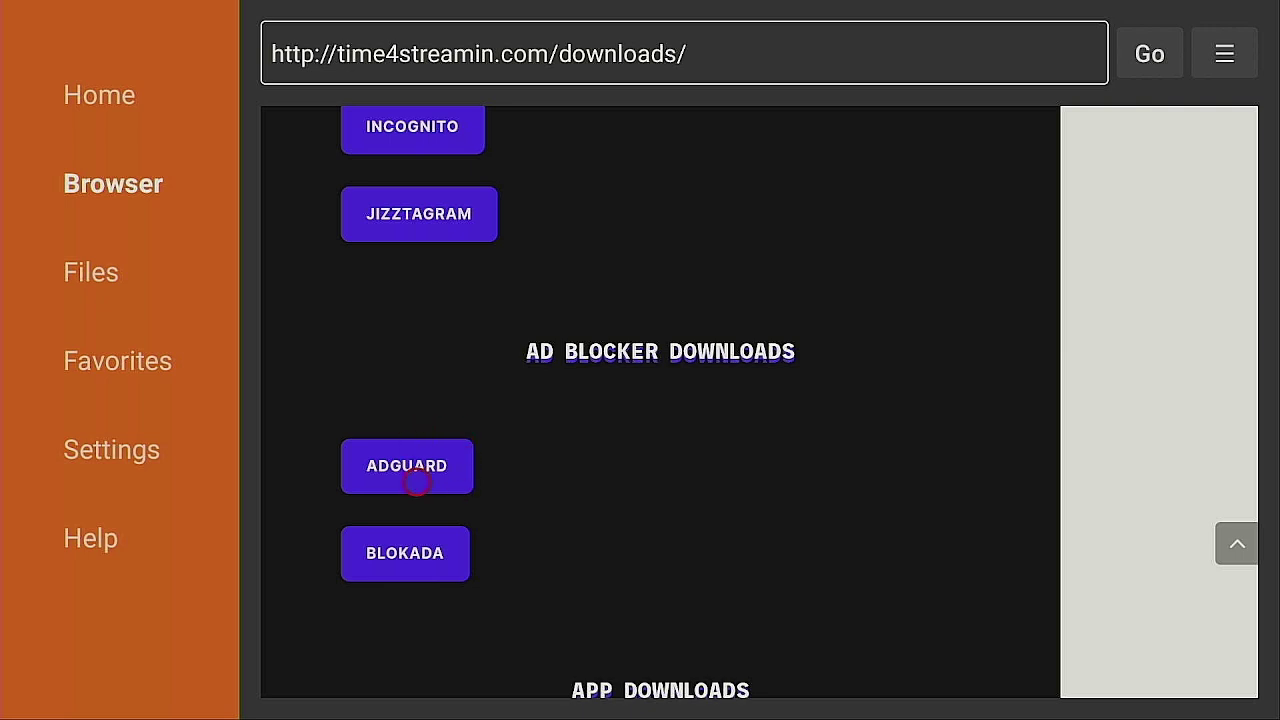
- Download and install AdGuard v4.4.140, then delete the AdGuard_v4.4.140.apk installer file
{"action": "left_click", "coordinate": [417, 482]}
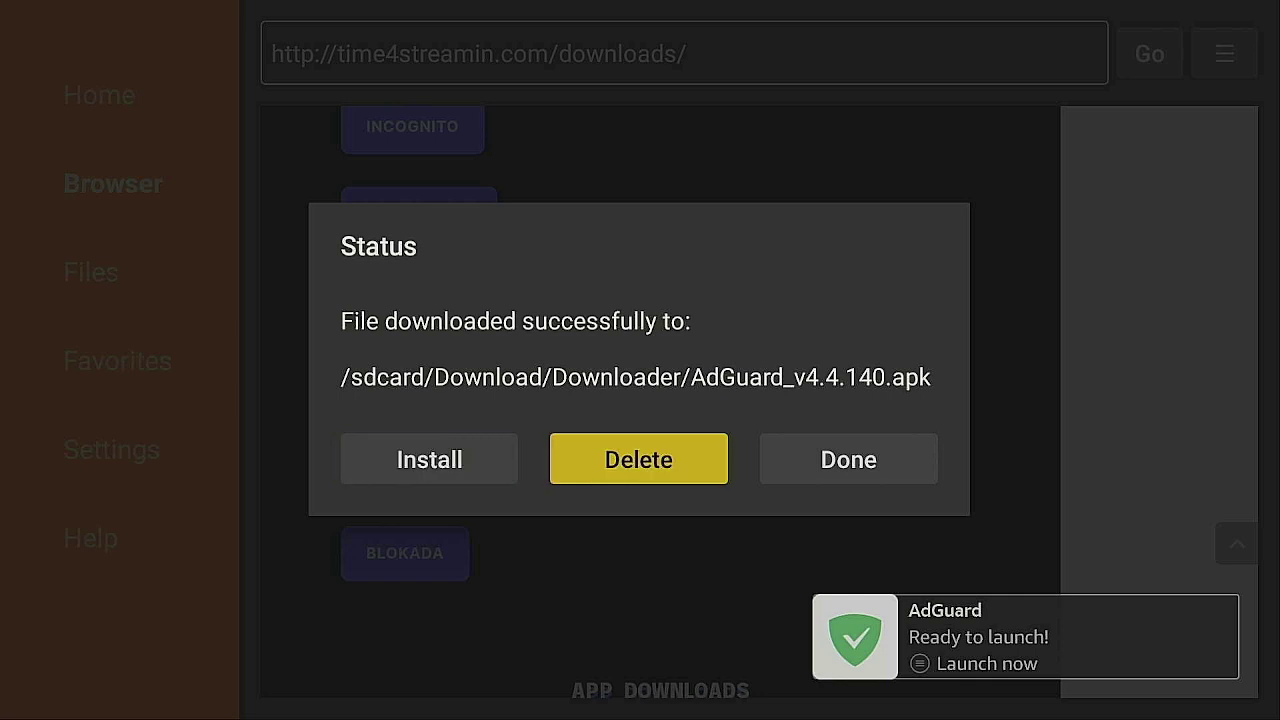
{"action": "key", "text": "Return"}
{"action": "key", "text": "Left"}
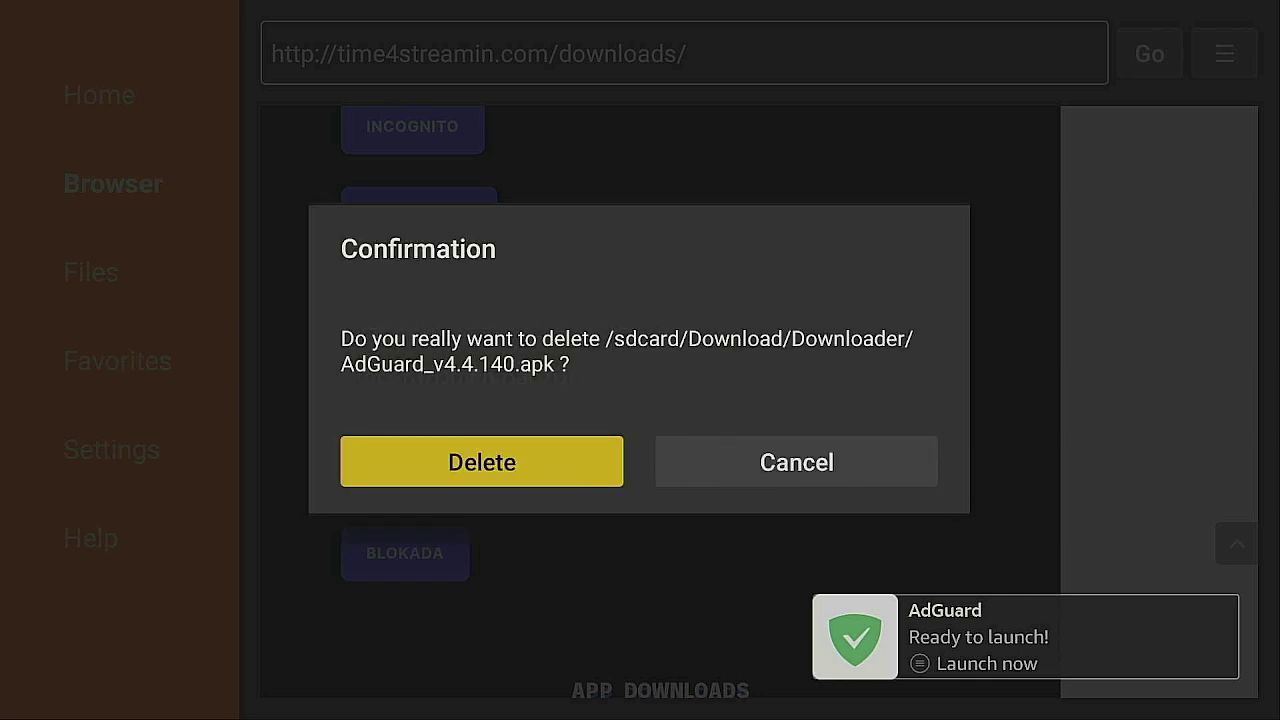
{"action": "key", "text": "Return"}
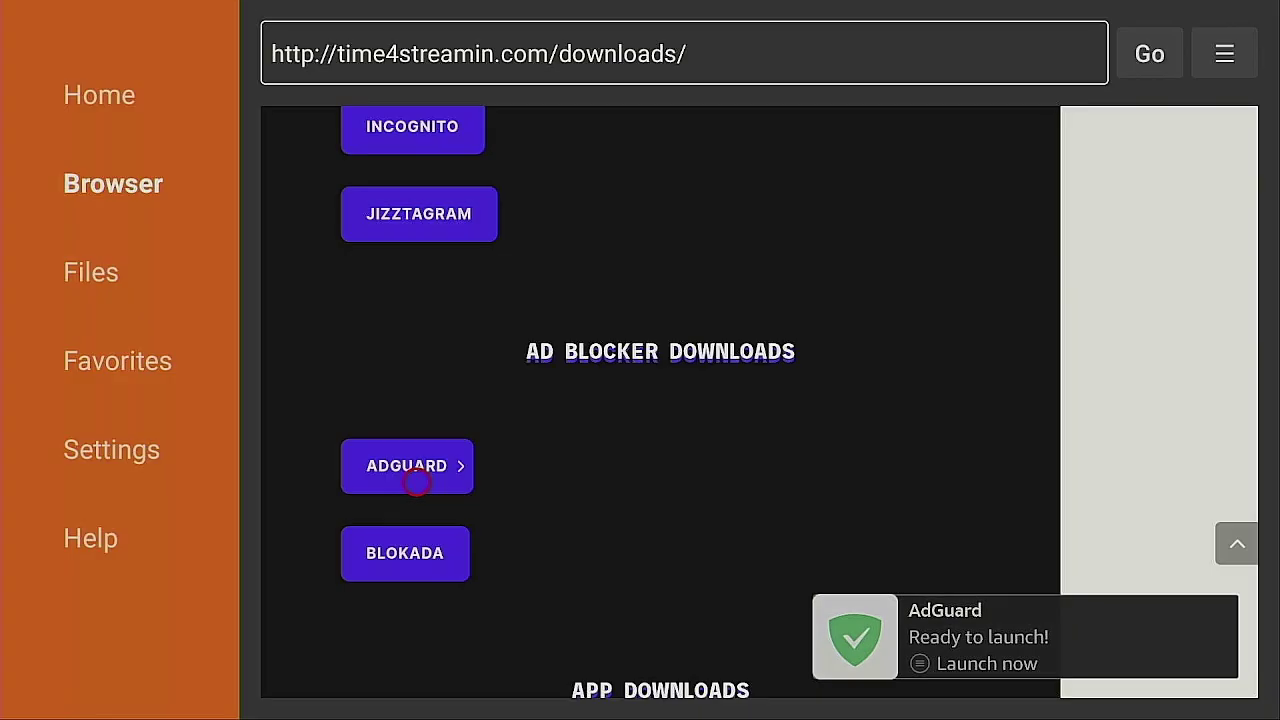
- Exit Downloader to the Fire TV home screen and move right to the apps grid icon
{"action": "key", "text": "Home"}
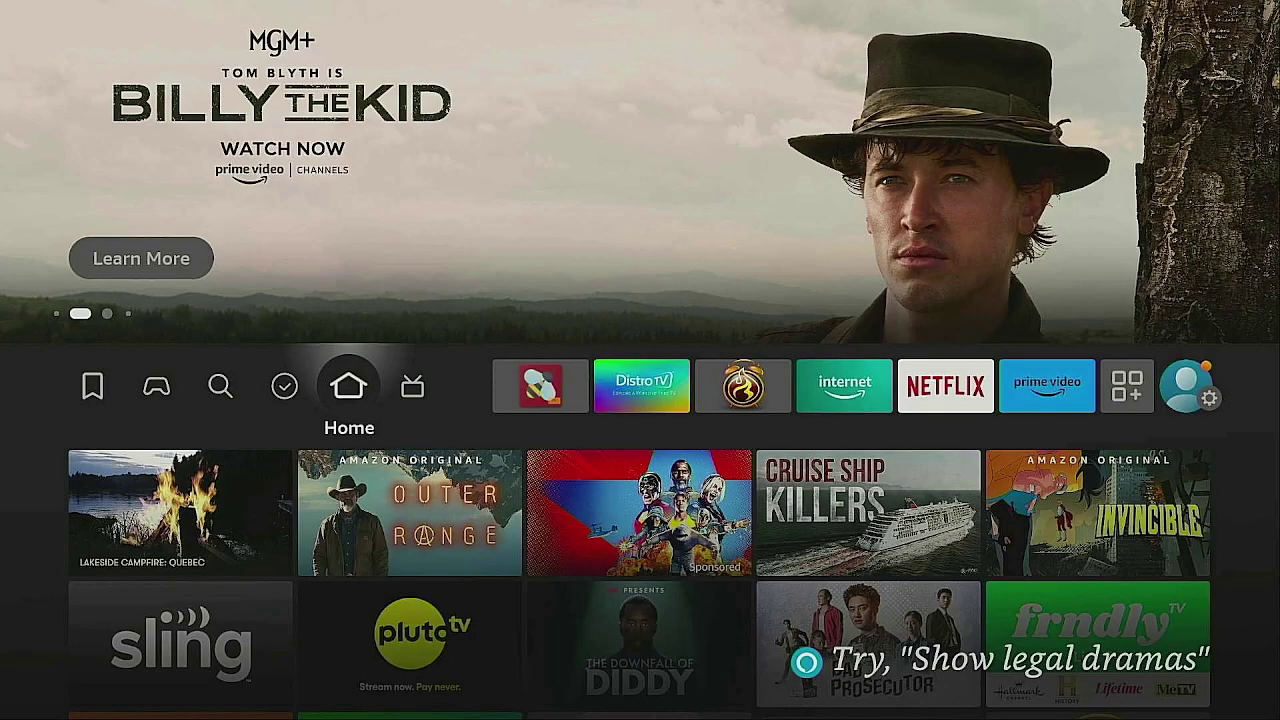
{"action": "key", "text": "Right"}
{"action": "key", "text": "Right"}
{"action": "key", "text": "Right"}
{"action": "key", "text": "Right"}
{"action": "key", "text": "Right"}
{"action": "key", "text": "Right"}
{"action": "key", "text": "Right"}
{"action": "key", "text": "Right"}
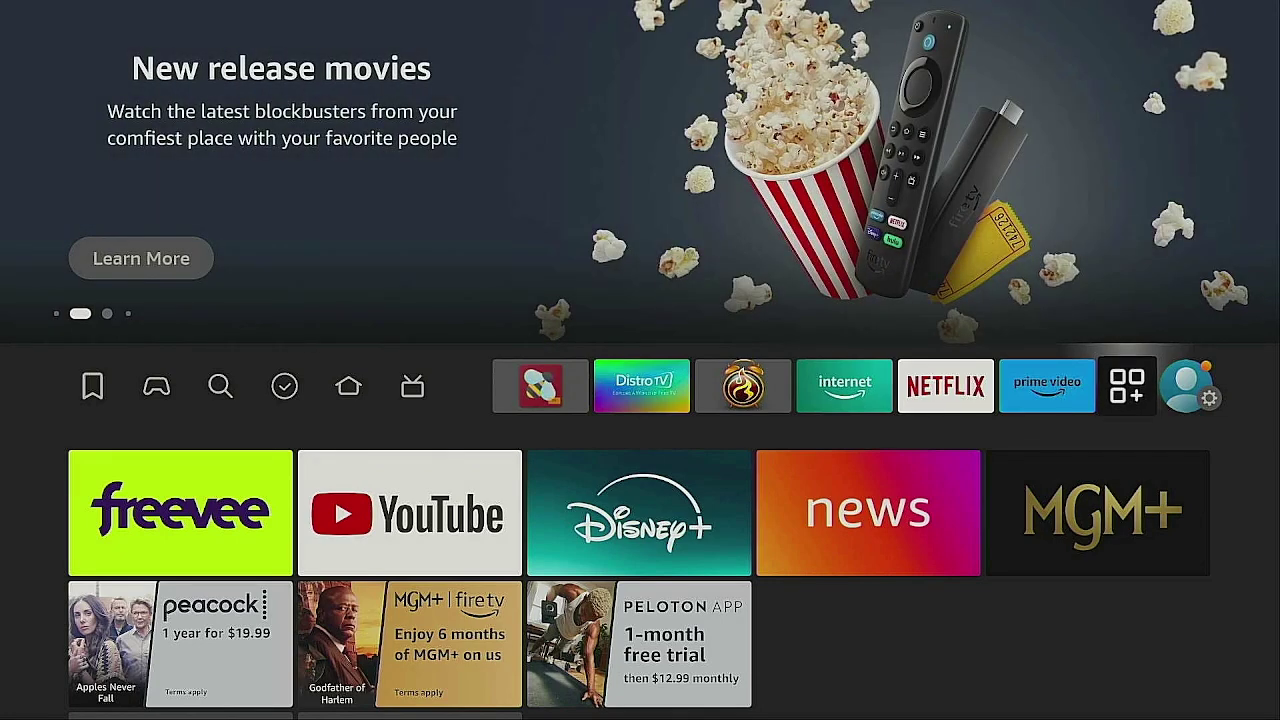
- Use Move to front on the AdGuard tile in Your Apps & Channels so it comes first
{"action": "key", "text": "Return"}
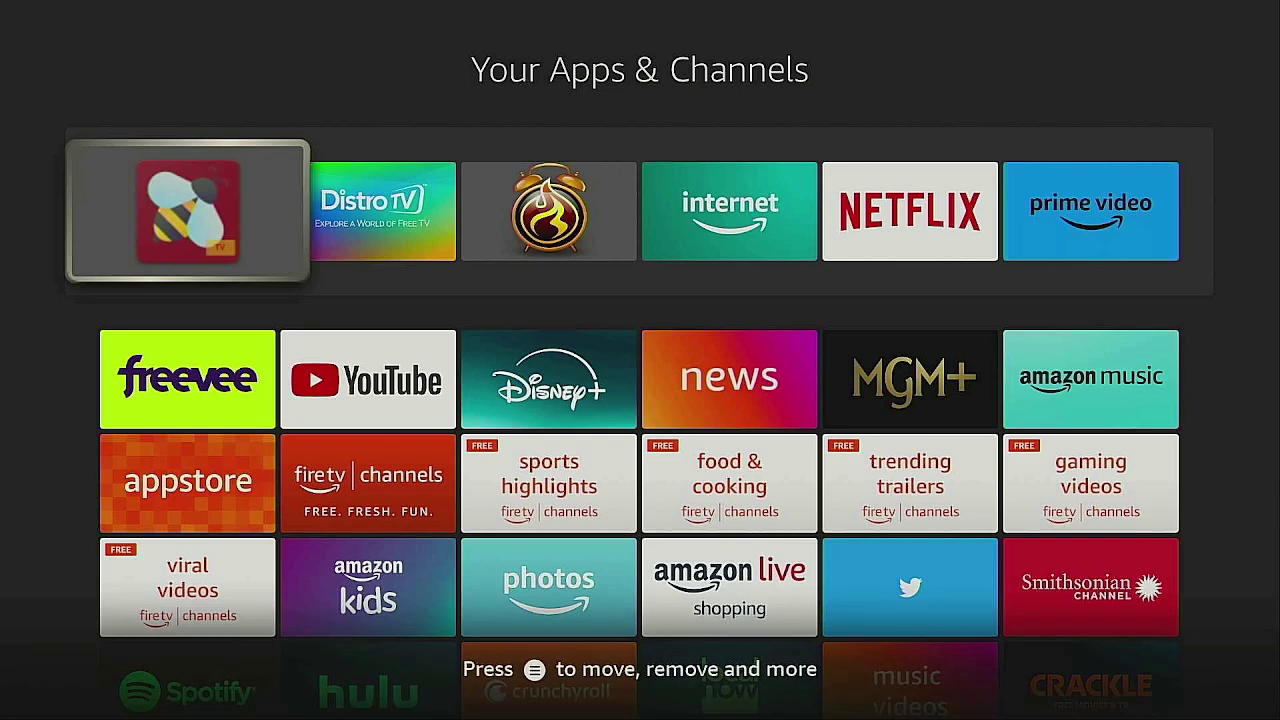
{"action": "key", "text": "Down"}
{"action": "key", "text": "Down"}
{"action": "key", "text": "Down"}
{"action": "key", "text": "Down"}
{"action": "key", "text": "Down"}
{"action": "key", "text": "Down"}
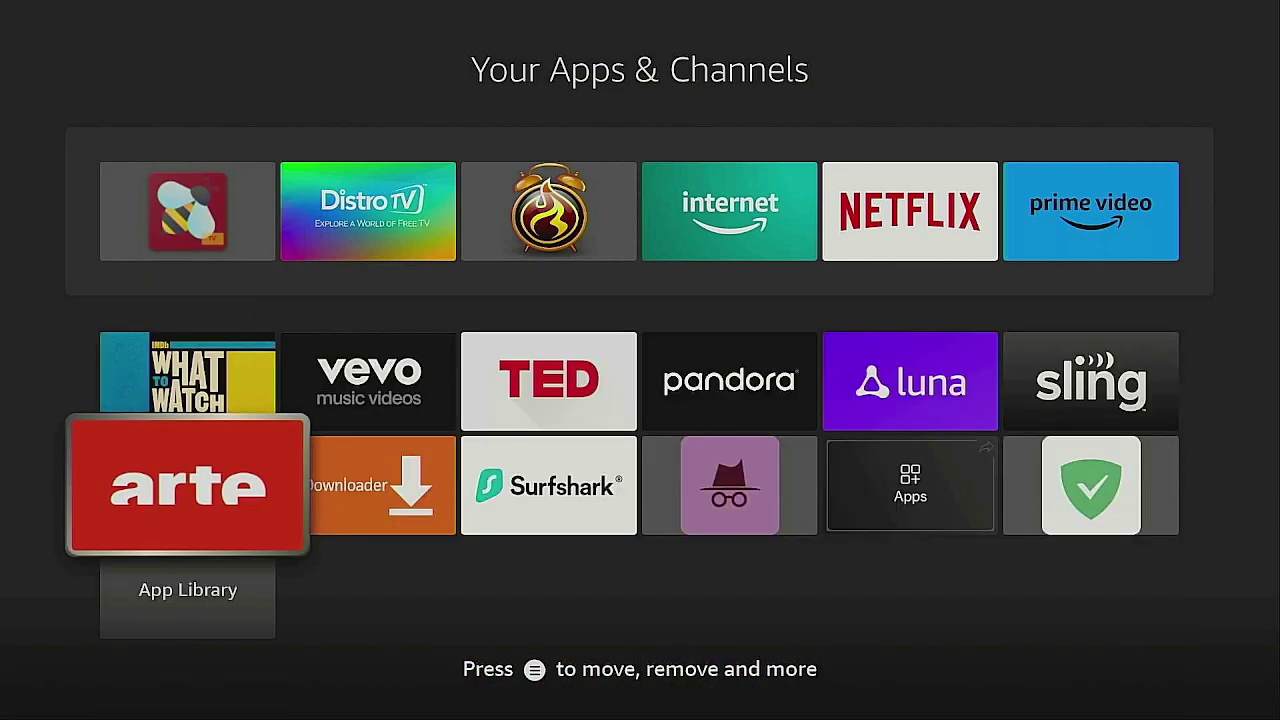
{"action": "key", "text": "Right"}
{"action": "key", "text": "Right"}
{"action": "key", "text": "Right"}
{"action": "key", "text": "Right"}
{"action": "key", "text": "Right"}
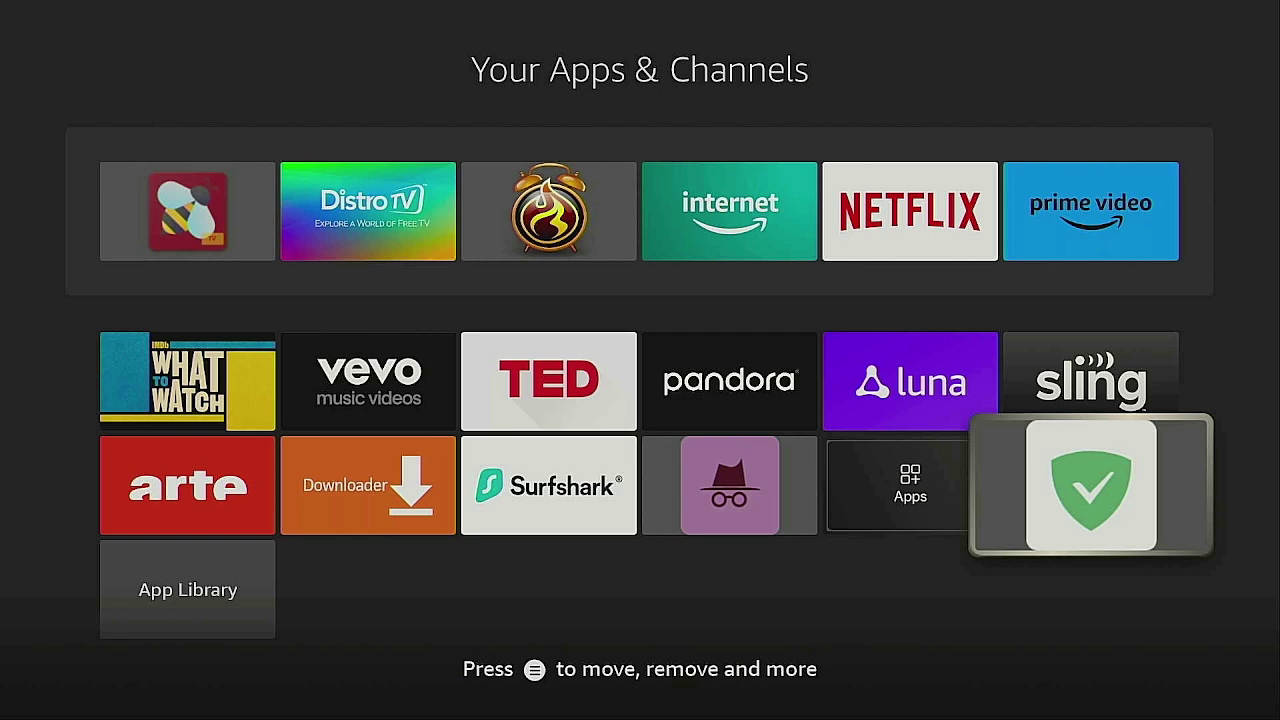
{"action": "key", "text": "Menu"}
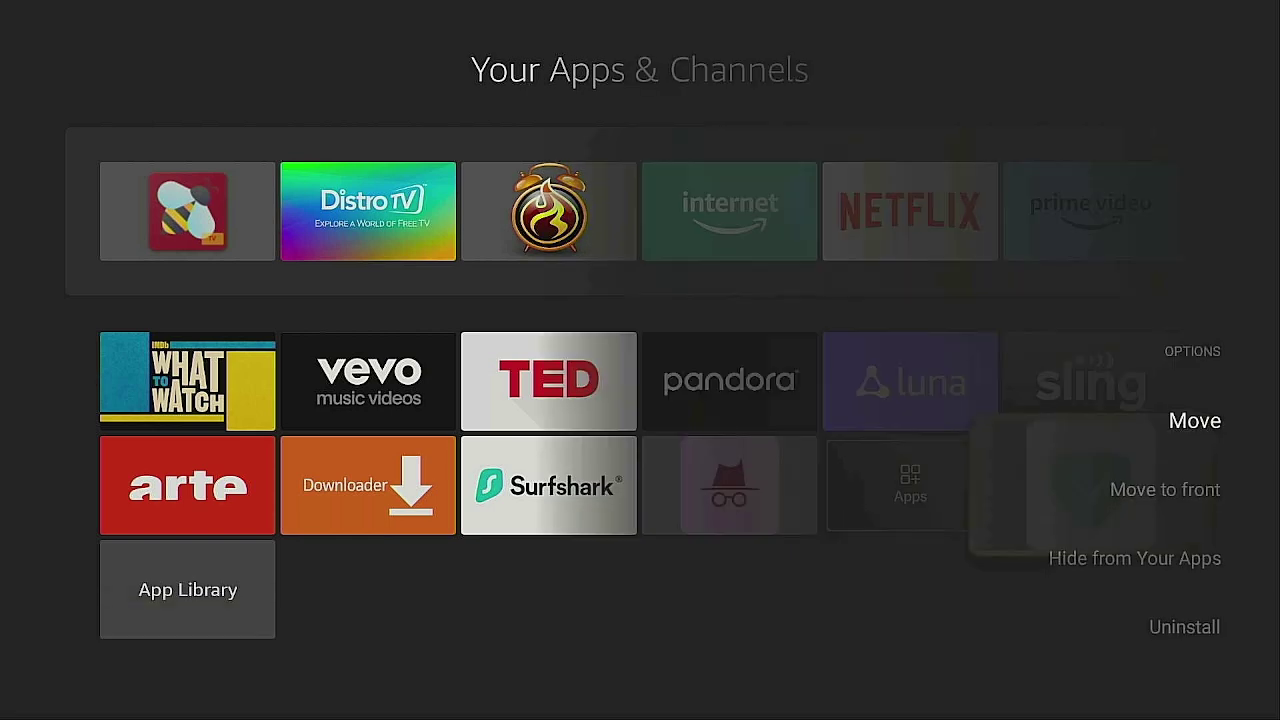
{"action": "key", "text": "Down"}
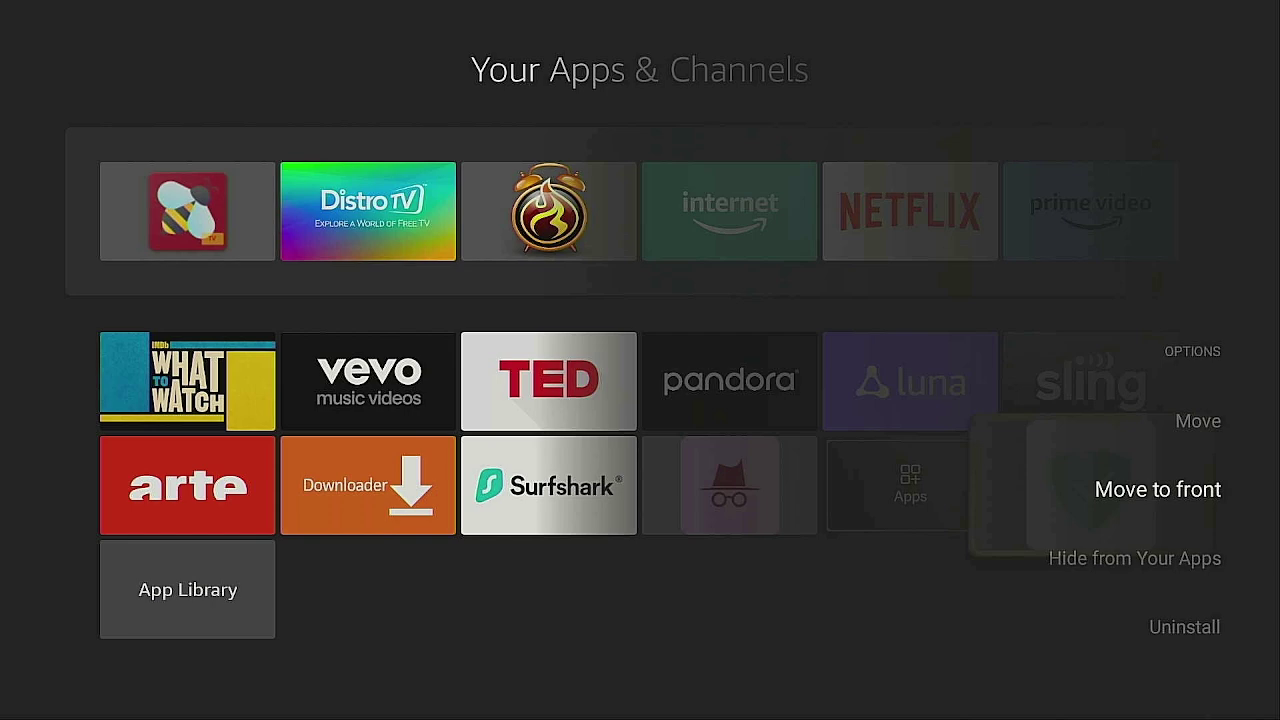
{"action": "key", "text": "Return"}
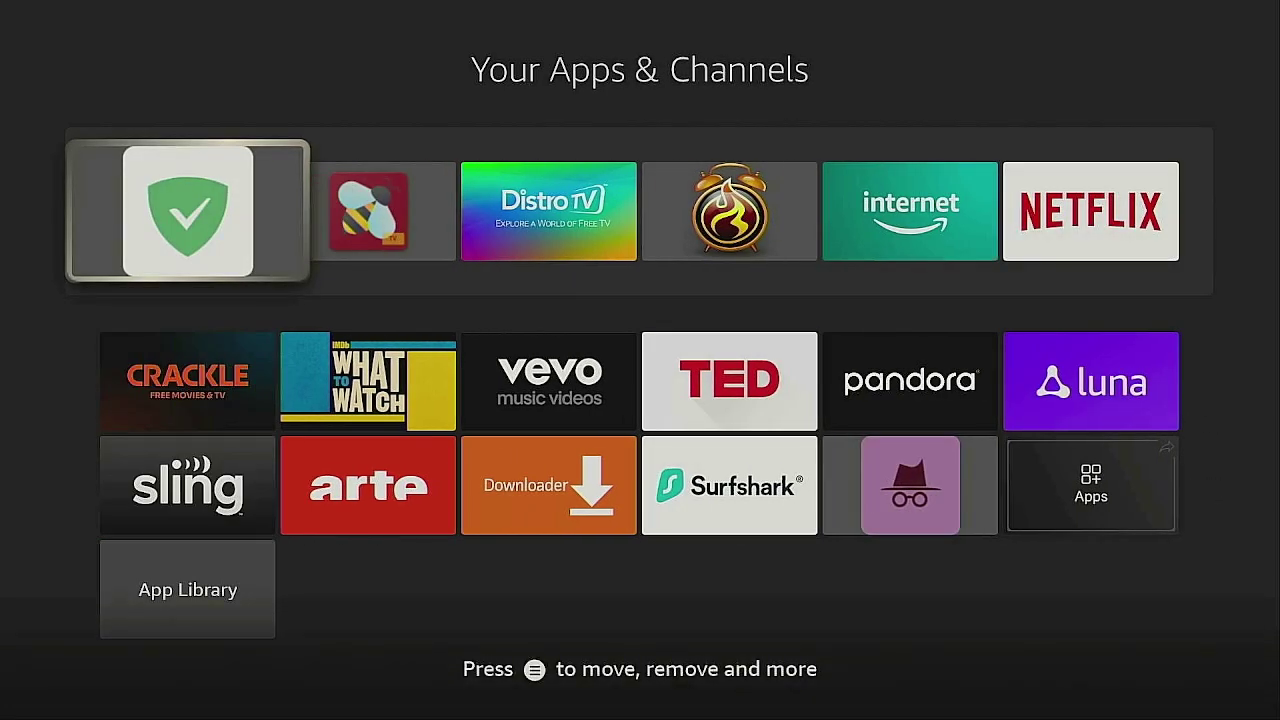
- Return home and launch AdGuard from the front of the app row
{"action": "key", "text": "Escape"}
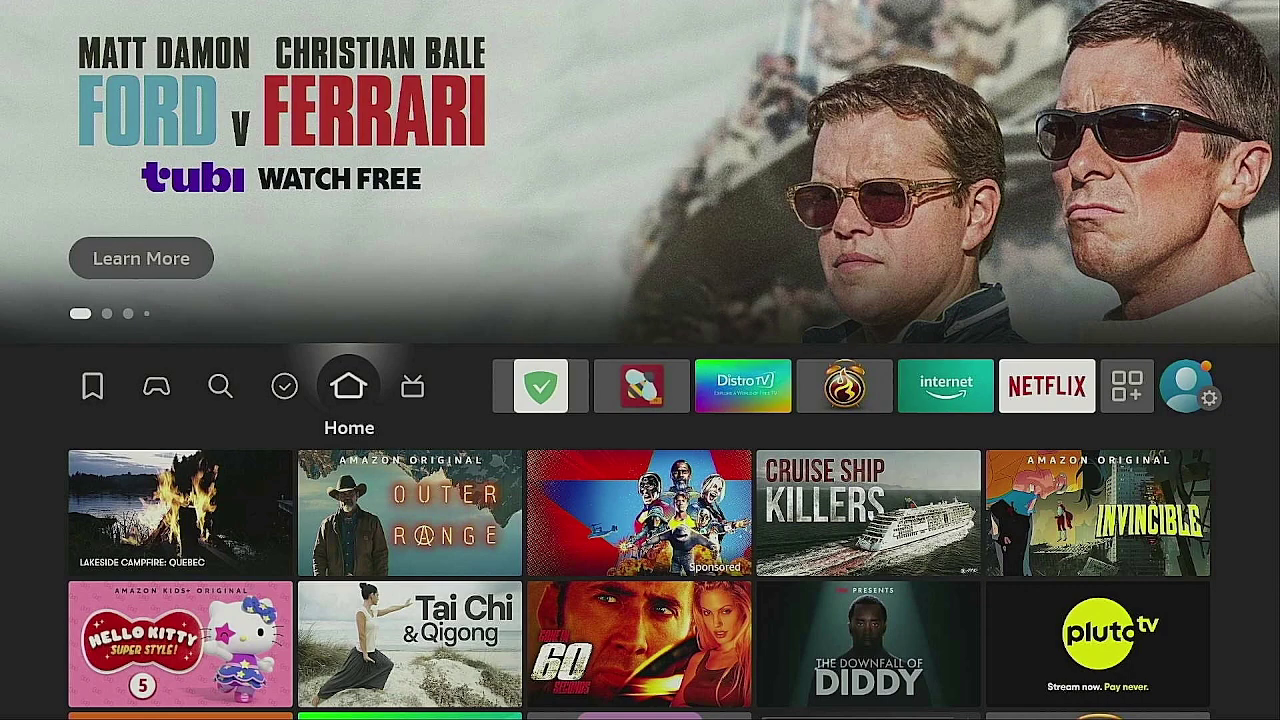
{"action": "key", "text": "Right"}
{"action": "key", "text": "Right"}
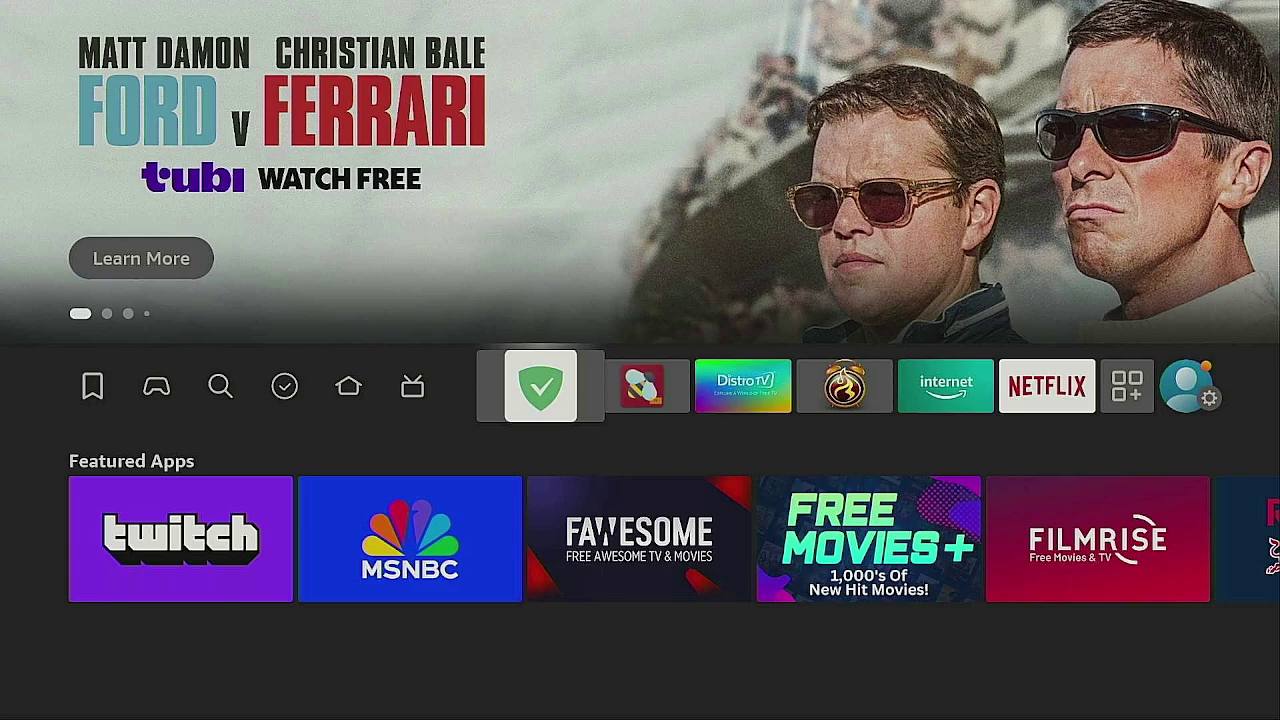
{"action": "key", "text": "Return"}
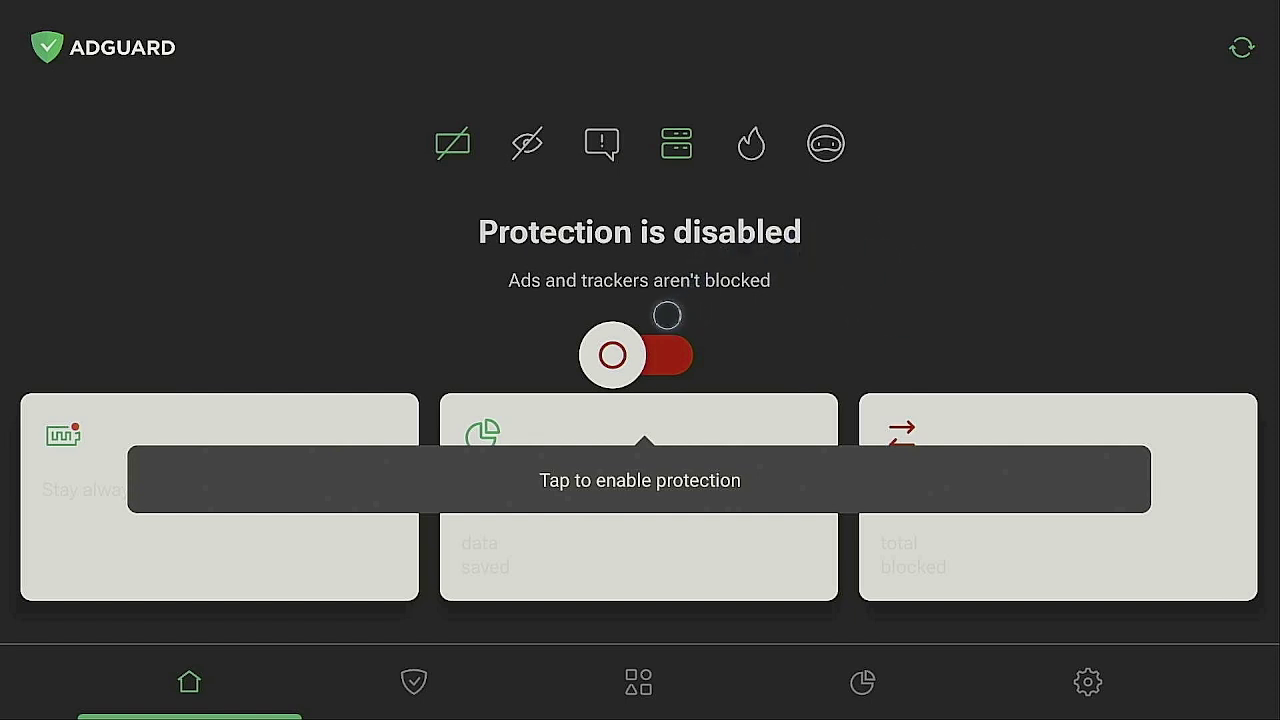
- Switch on AdGuard protection and accept its VPN connection request with OK
{"action": "left_click", "coordinate": [645, 362]}
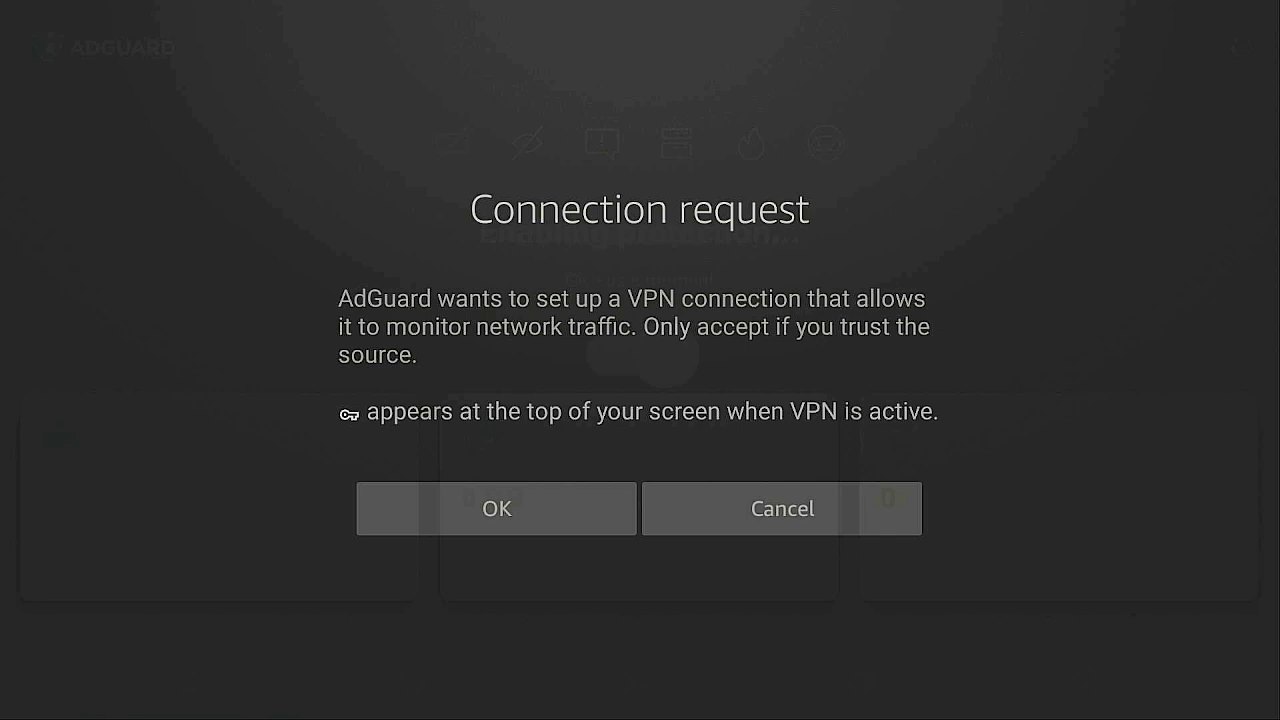
{"action": "key", "text": "Down"}
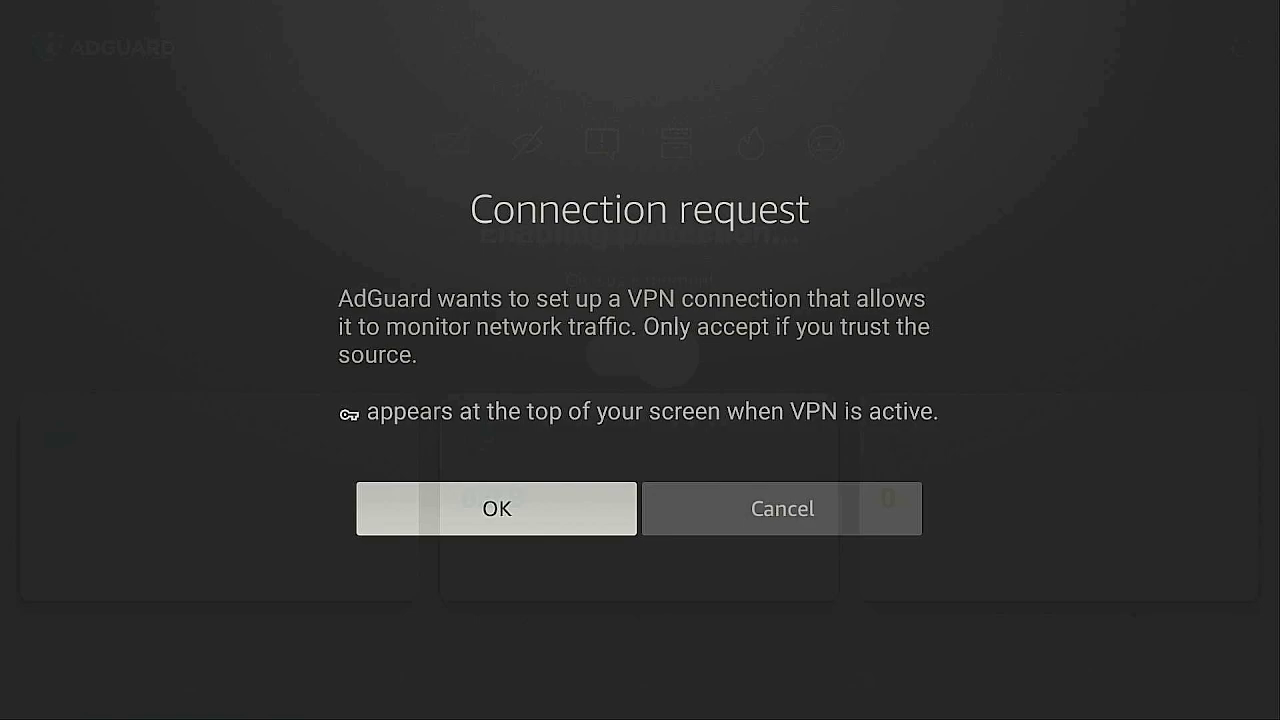
{"action": "key", "text": "Return"}
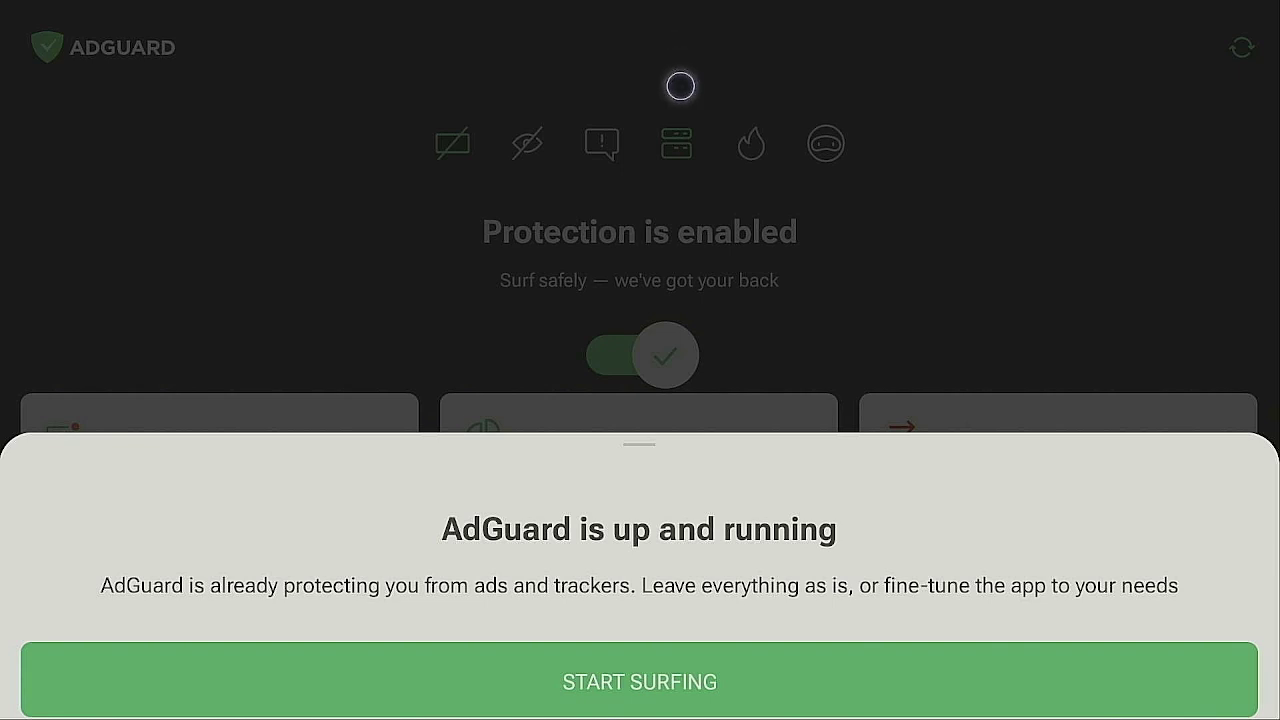
- Dismiss the 'AdGuard is up and running' notice with START SURFING
{"action": "left_click", "coordinate": [622, 682]}
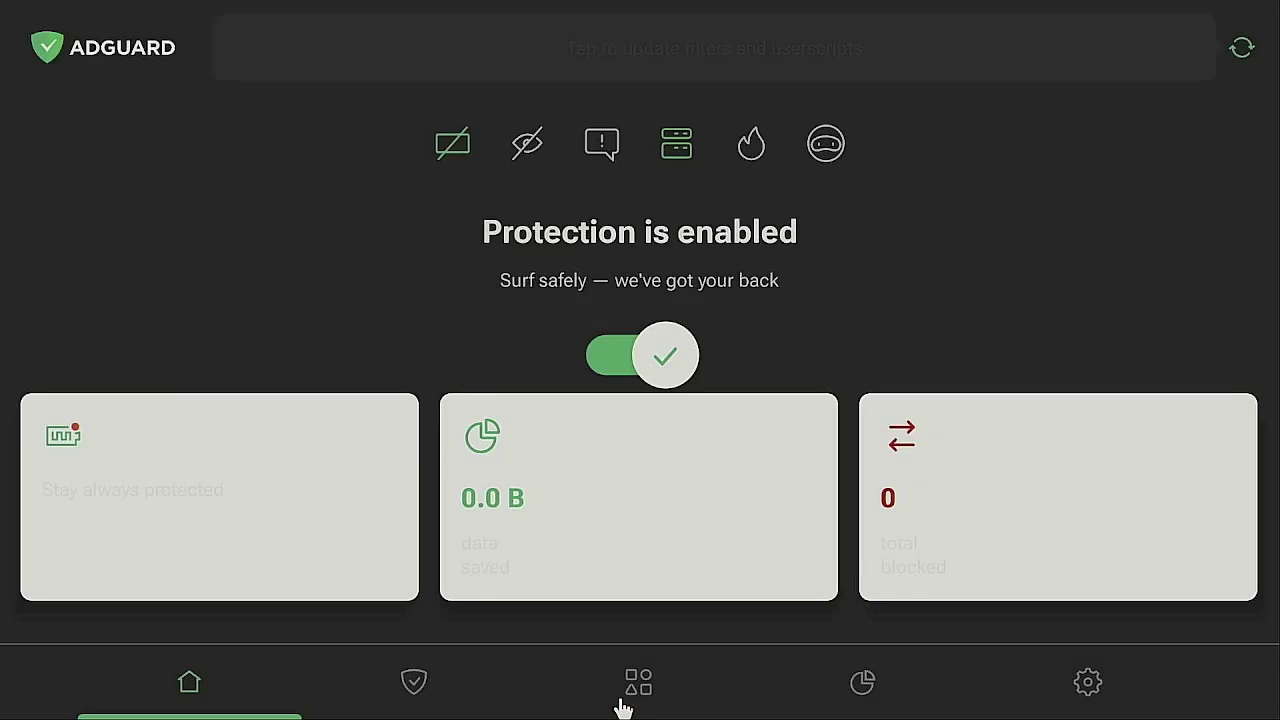